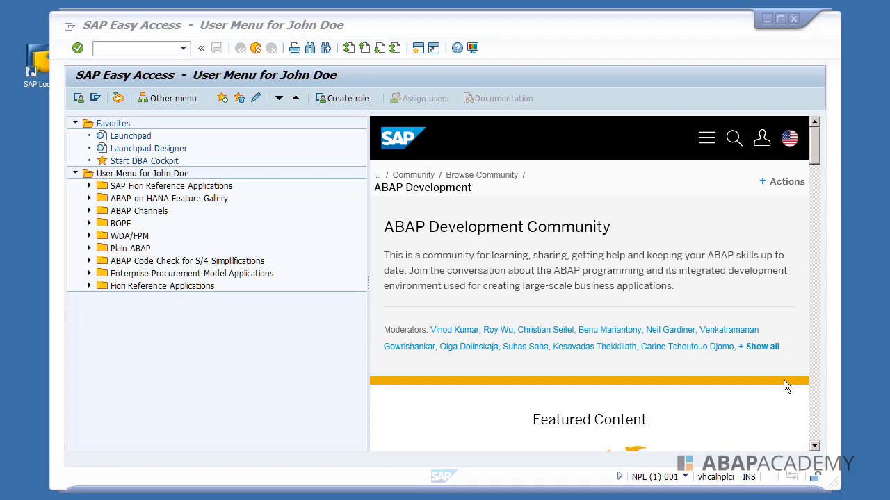
# - Widen the SAP window and run slicense to list the installed NetWeaver_ADA license
pyautogui.click(609, 22)
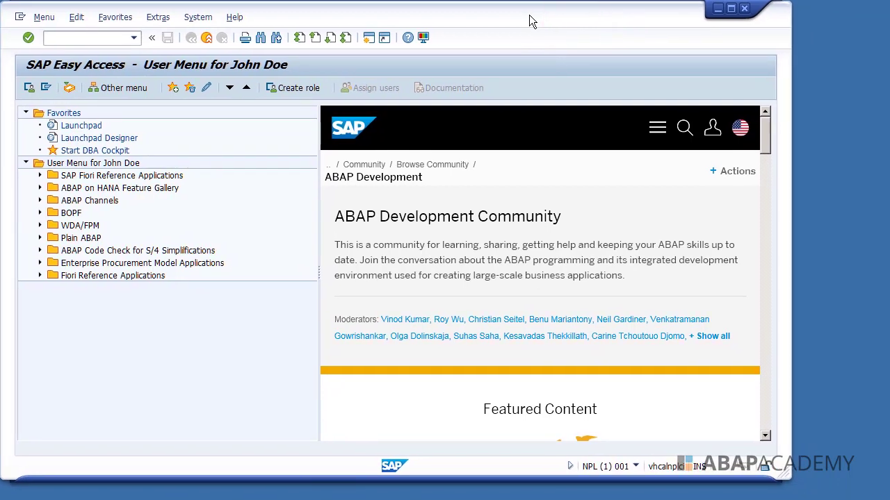
pyautogui.moveTo(788, 475); pyautogui.dragTo(883, 495)
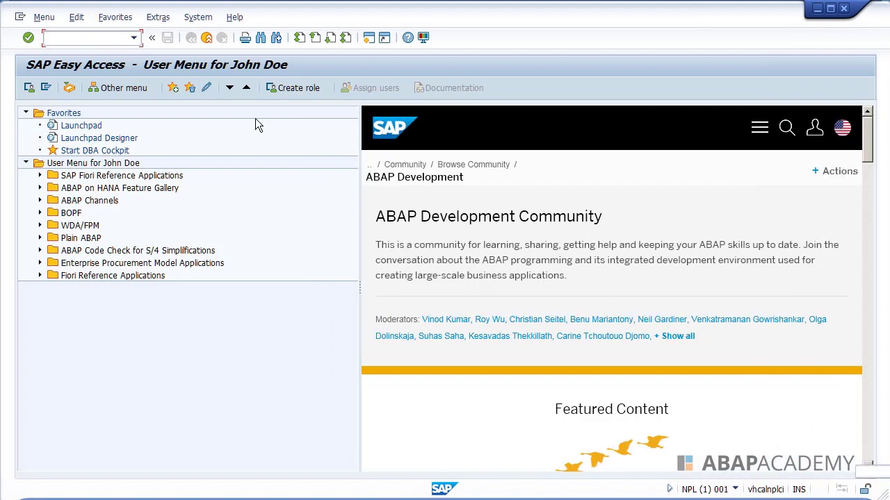
pyautogui.click(101, 41)
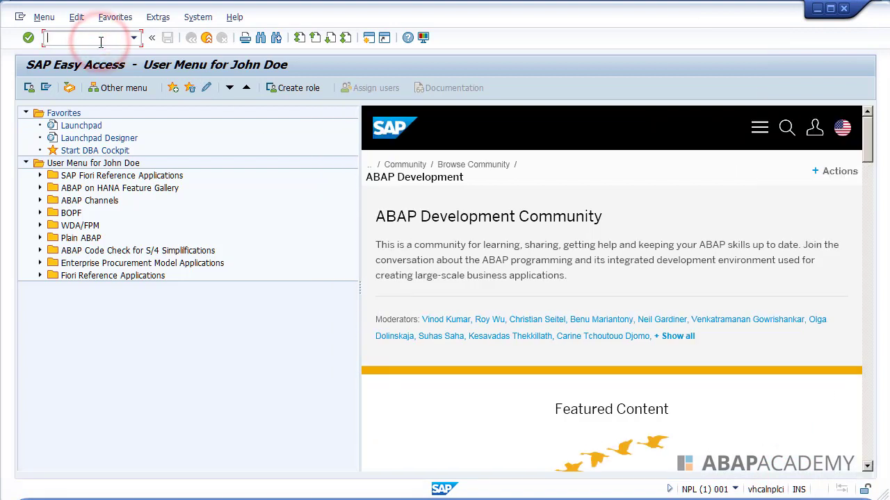
pyautogui.write('slicense')
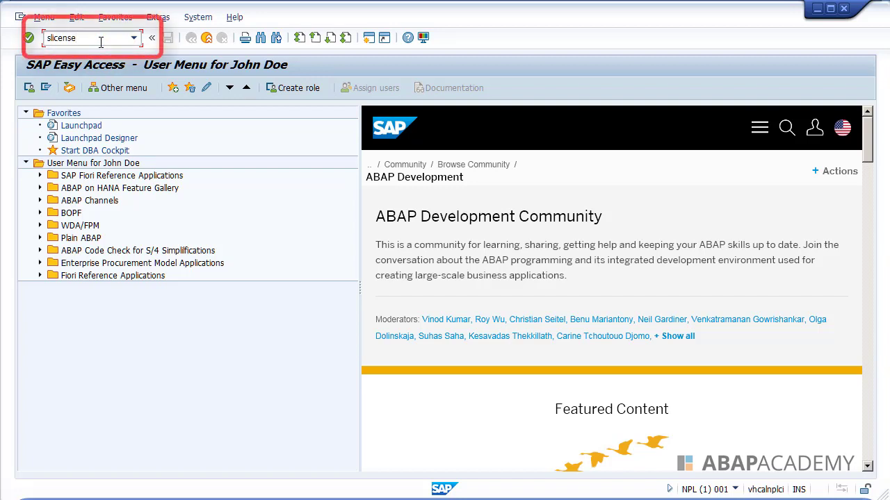
pyautogui.press('Return')
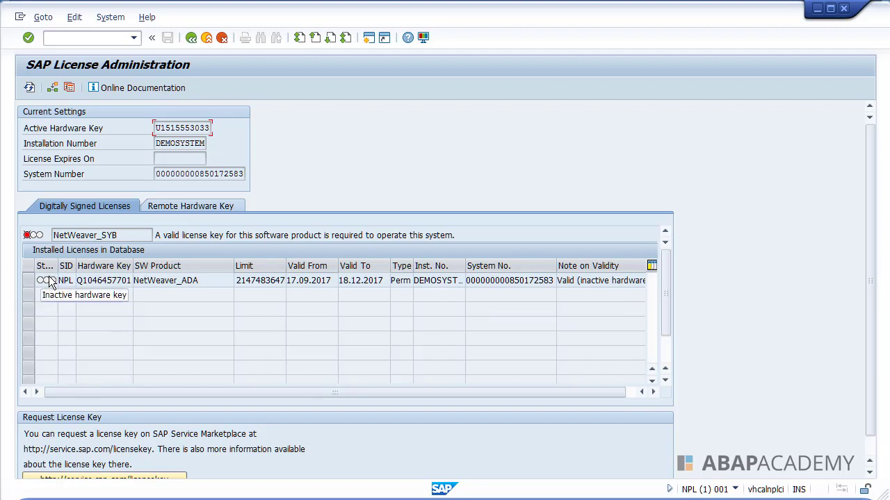
# - Delete the NetWeaver_ADA license via Edit > Delete License and confirm the deletion message
pyautogui.click(29, 281)
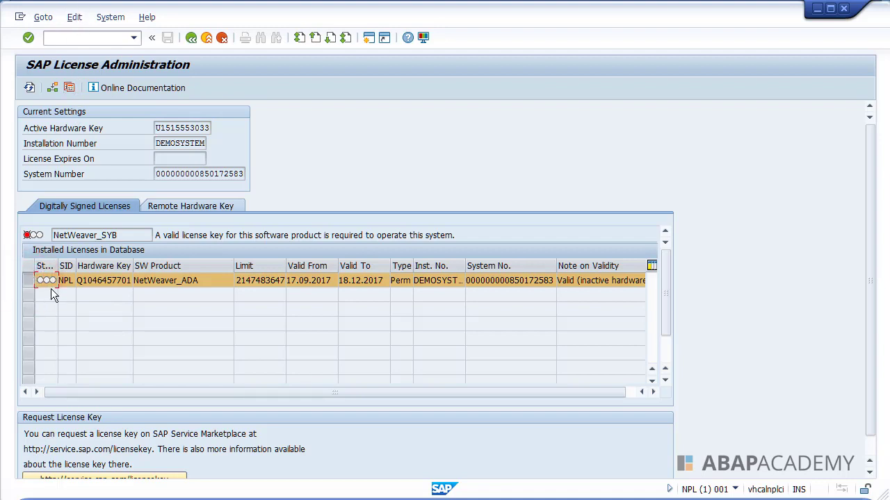
pyautogui.click(75, 17)
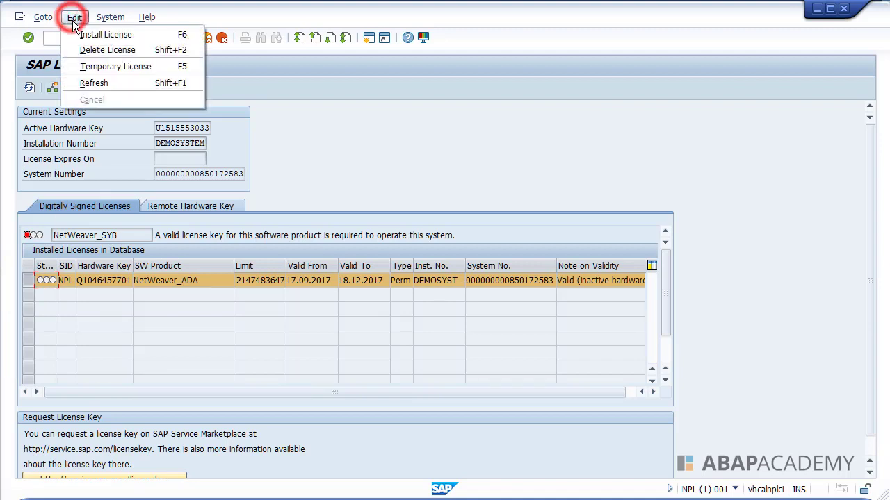
pyautogui.click(96, 49)
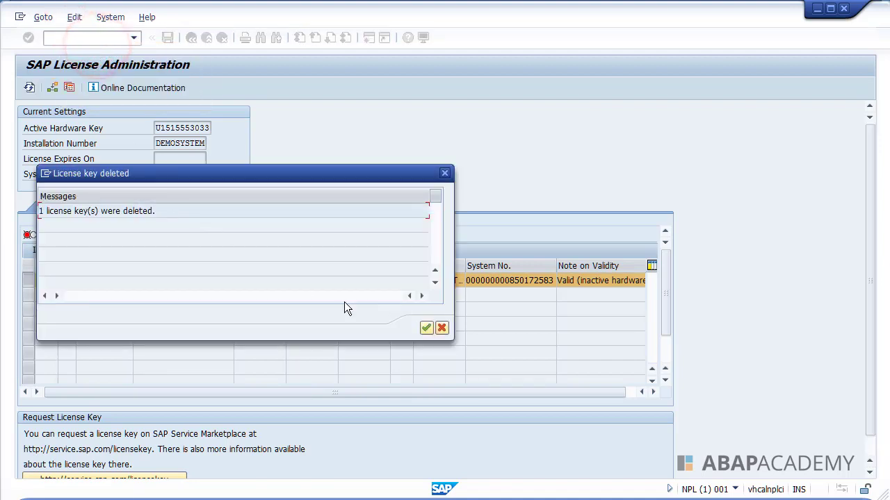
pyautogui.click(421, 327)
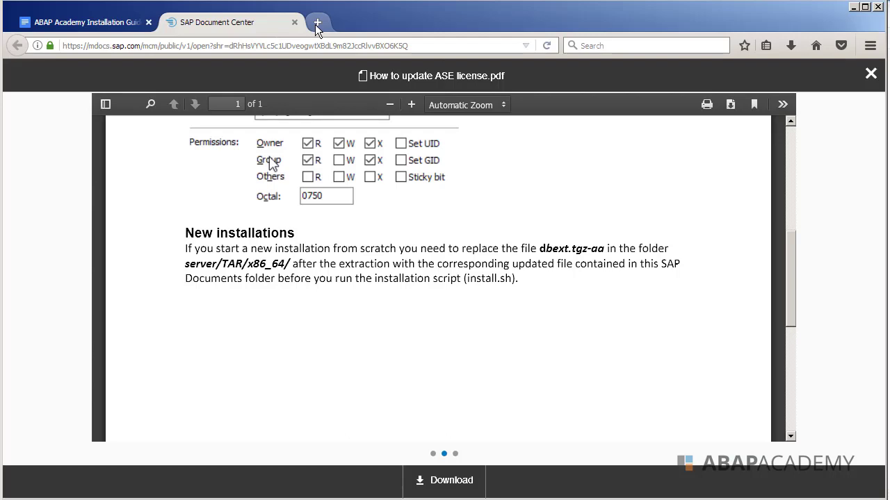
# - Load sap.com/minisap in a new Firefox tab
pyautogui.click(317, 23)
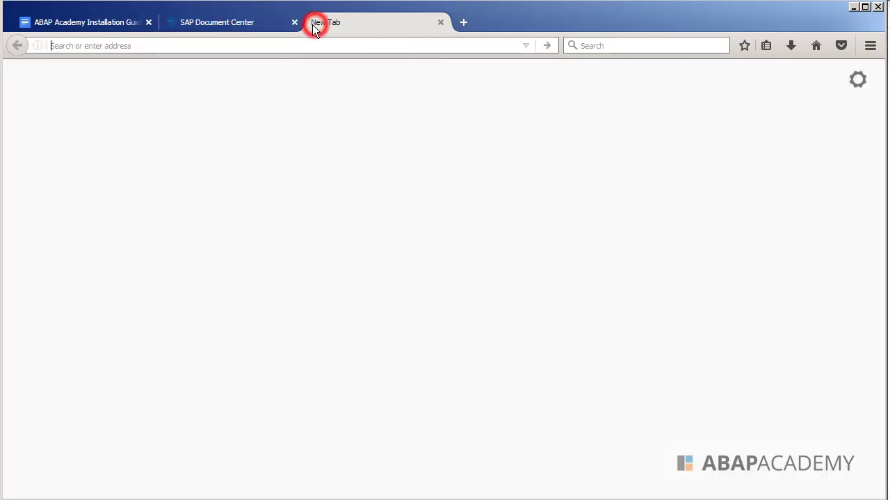
pyautogui.click(273, 46)
pyautogui.write('sap.com')
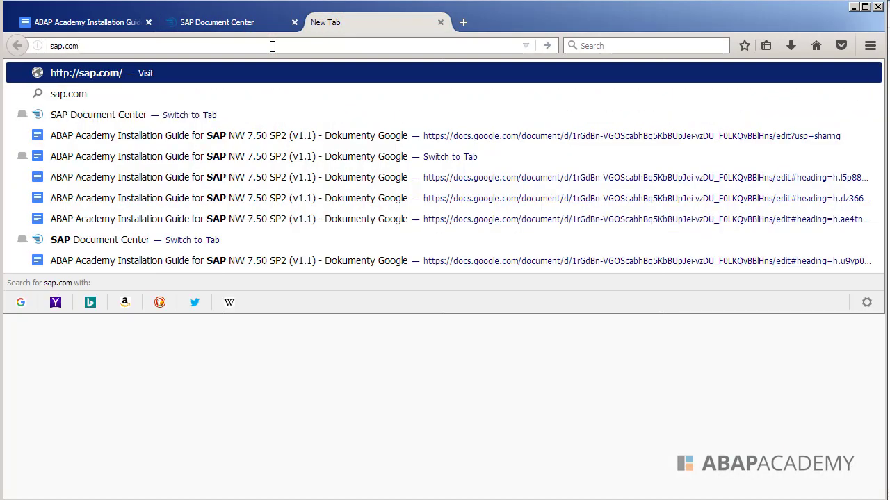
pyautogui.write('/minisap')
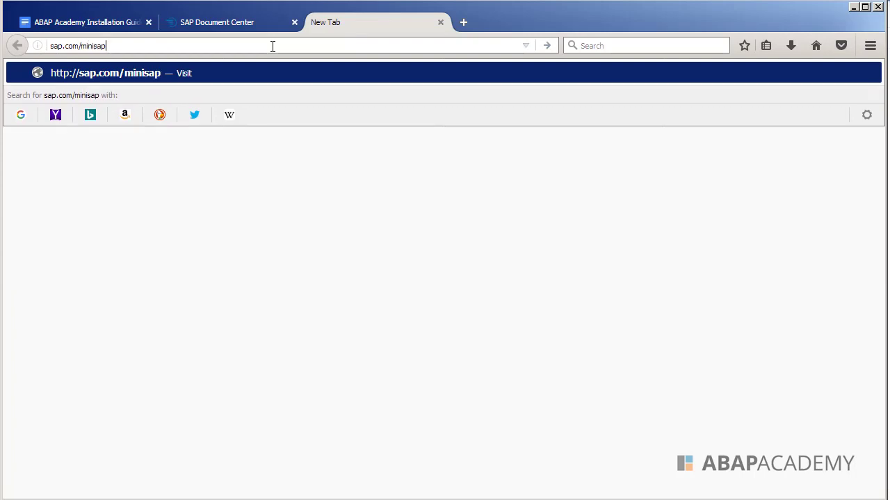
pyautogui.press('Return')
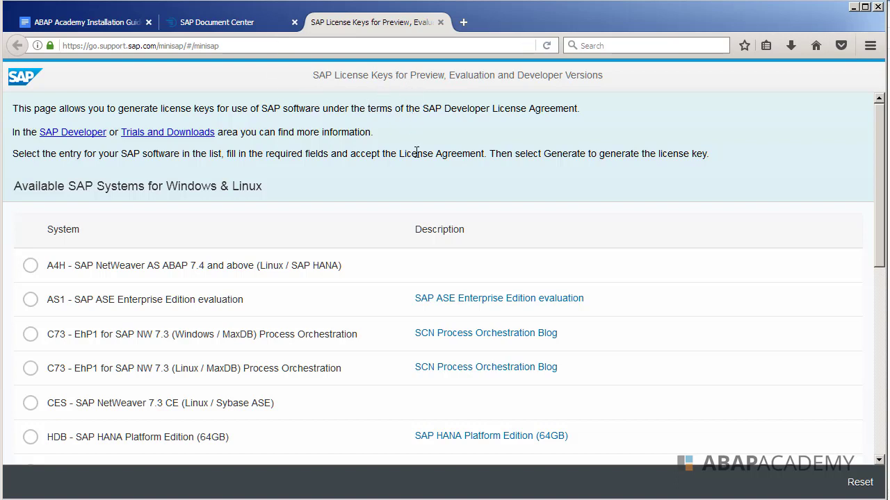
# - Scroll the Available SAP Systems list down to the NPL - SAP NetWeaver 7.x (Sybase ASE) entry
pyautogui.scroll(-4, 559, 207)
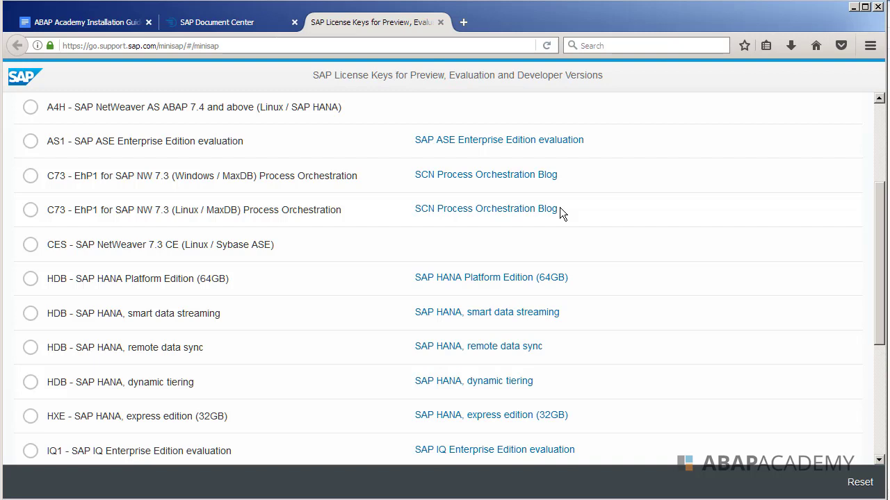
pyautogui.scroll(4, 553, 208)
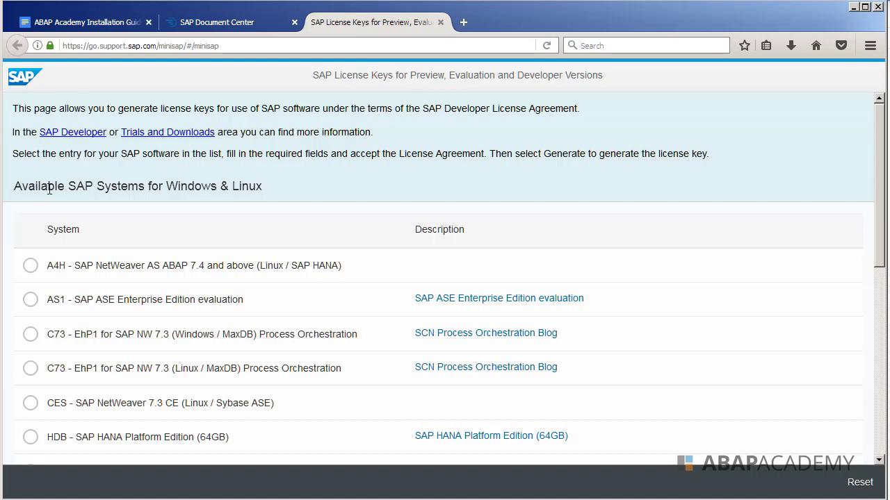
pyautogui.moveTo(33, 187); pyautogui.dragTo(138, 188)
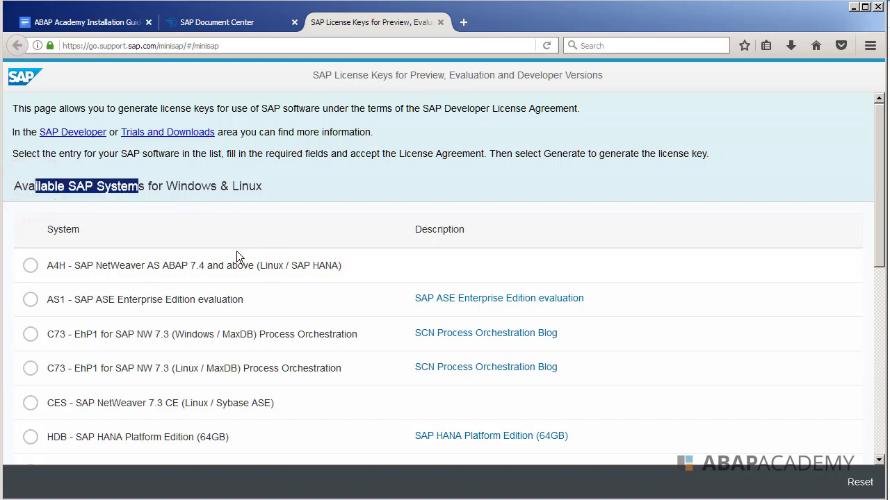
pyautogui.scroll(-5, 237, 253)
pyautogui.scroll(-3, 255, 237)
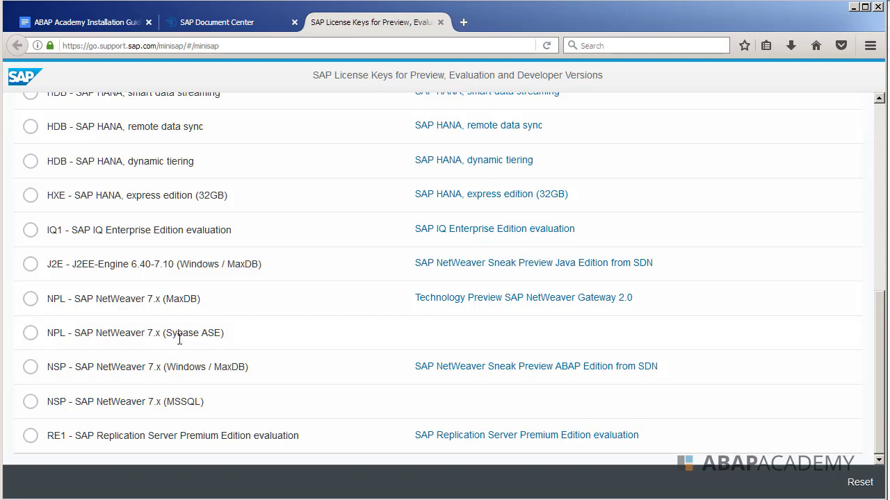
pyautogui.moveTo(168, 334); pyautogui.dragTo(221, 333)
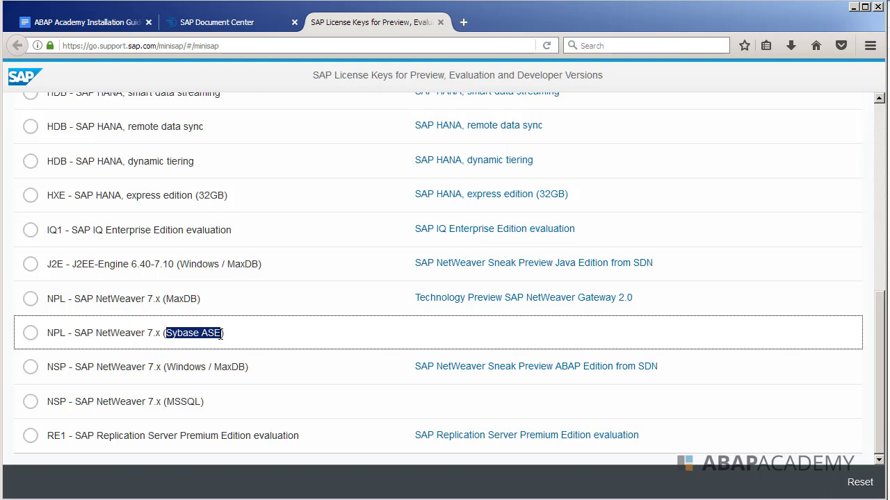
# - Select the NPL NetWeaver 7.x (Sybase ASE) system and set the salutation to Mr
pyautogui.click(27, 334)
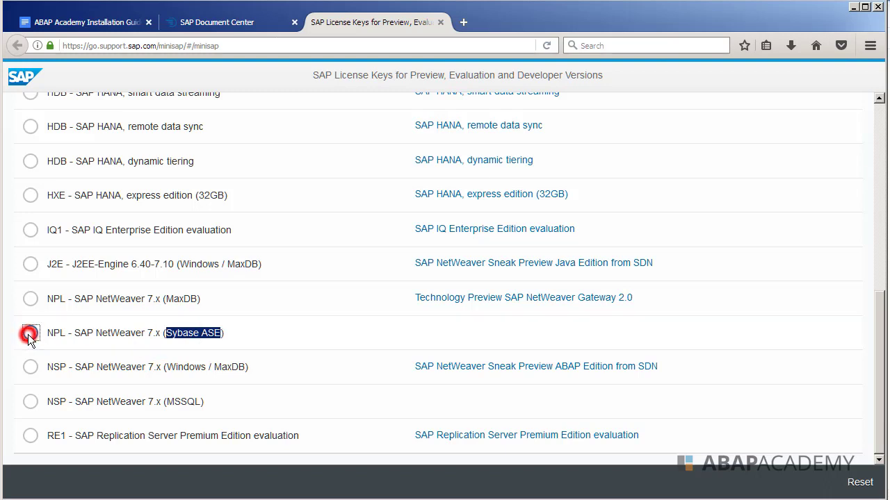
pyautogui.scroll(-4, 290, 329)
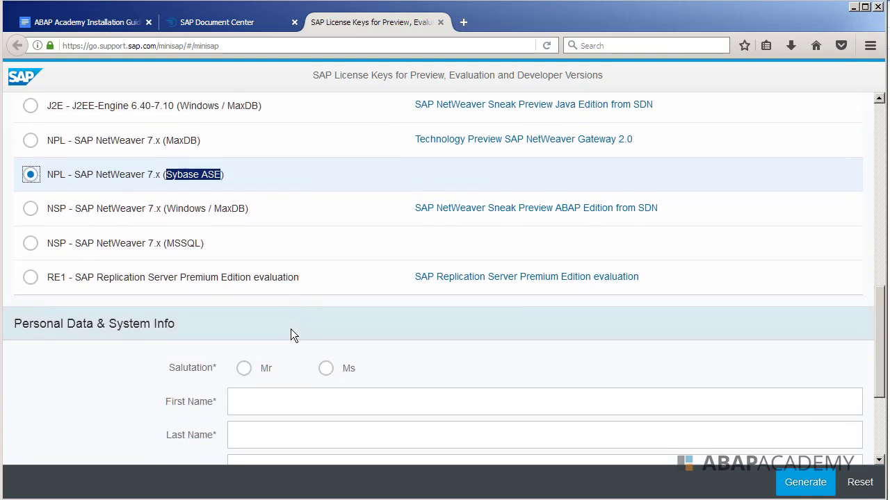
pyautogui.scroll(-4, 291, 329)
pyautogui.click(335, 337)
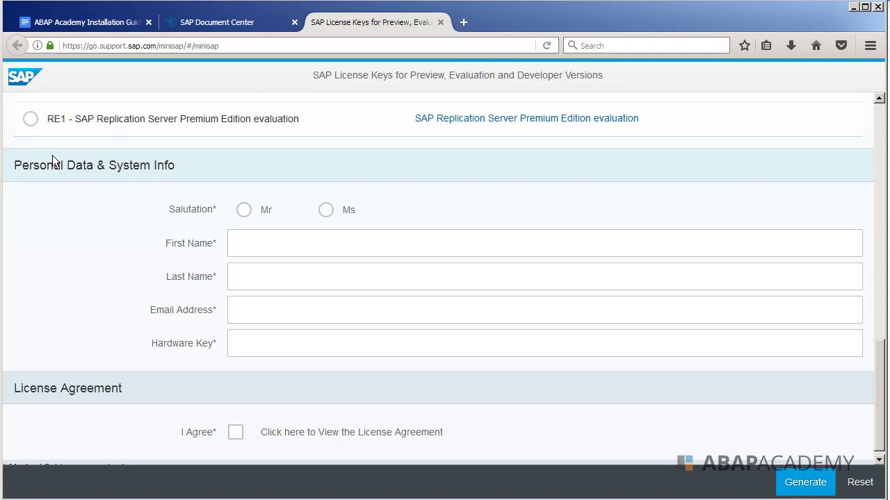
pyautogui.click(244, 210)
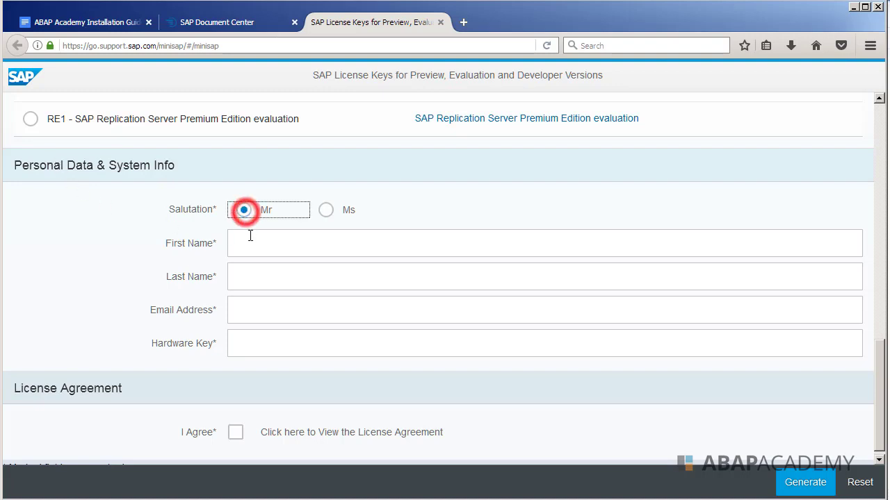
# - Enter the first name, last name and e-mail address, then return to SAP GUI
pyautogui.click(279, 249)
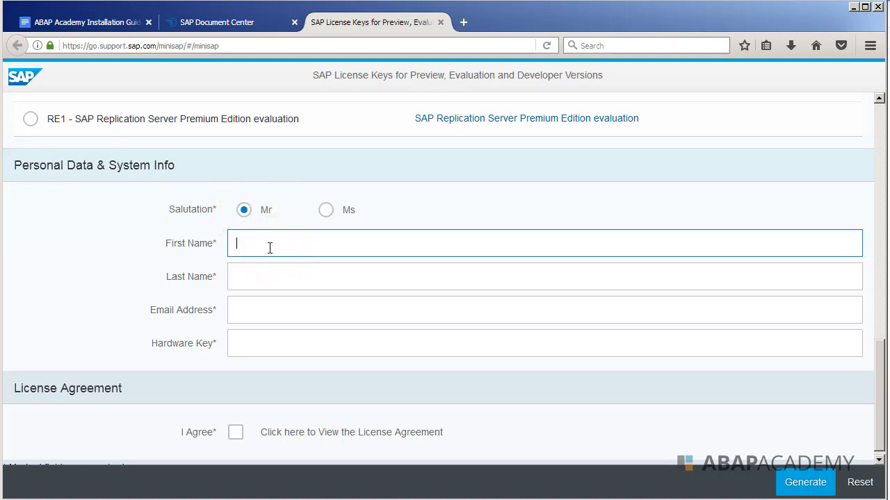
pyautogui.press('Tab')
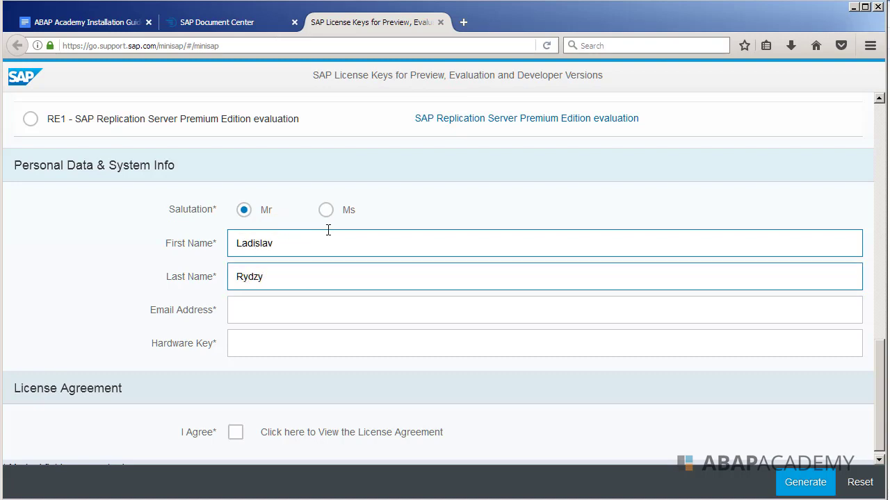
pyautogui.press('Tab')
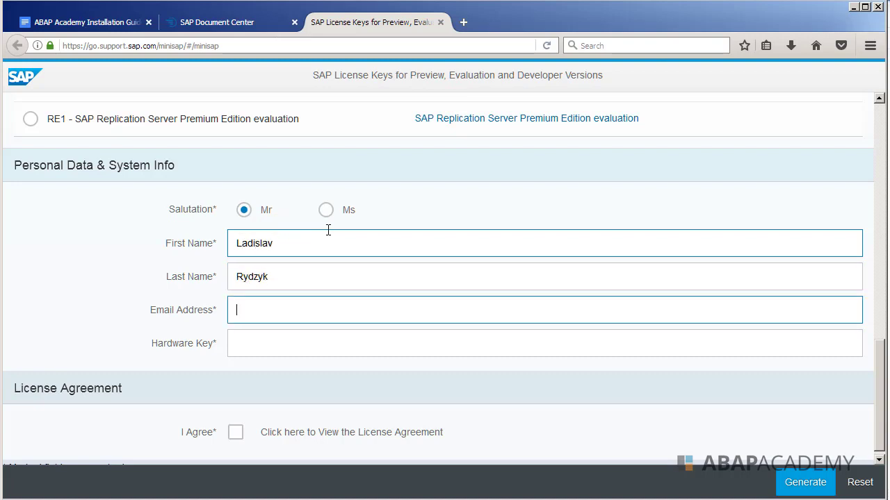
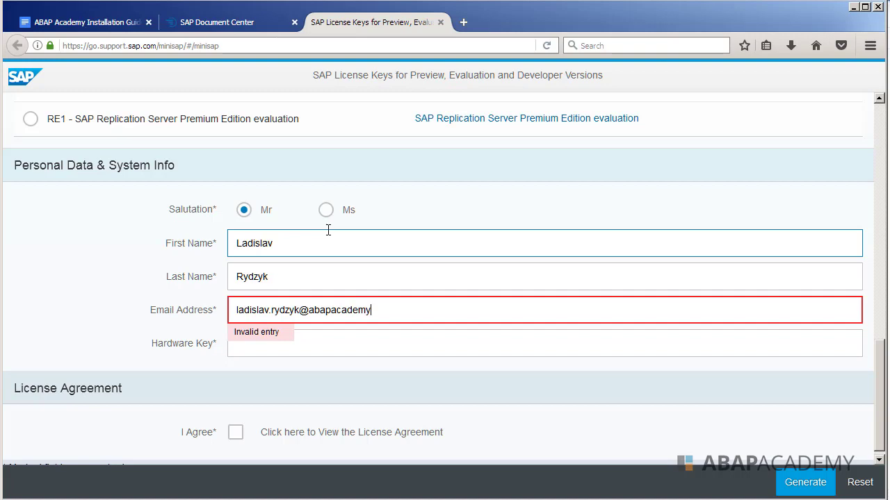
pyautogui.press('Tab')
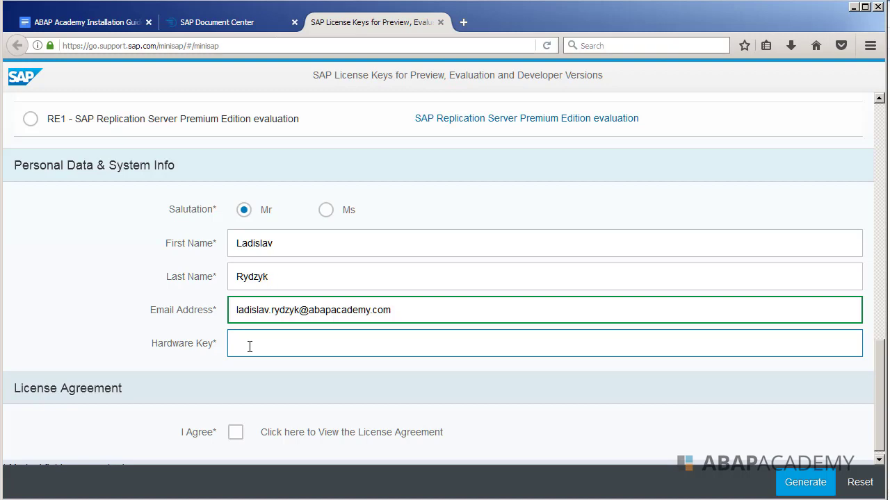
pyautogui.hotkey('alt', 'Tab')
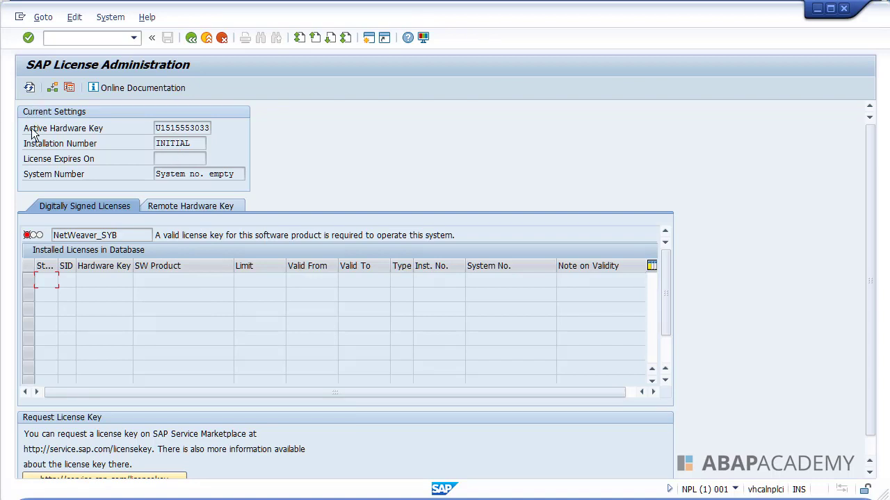
pyautogui.click(159, 128)
pyautogui.moveTo(159, 127); pyautogui.dragTo(222, 128)
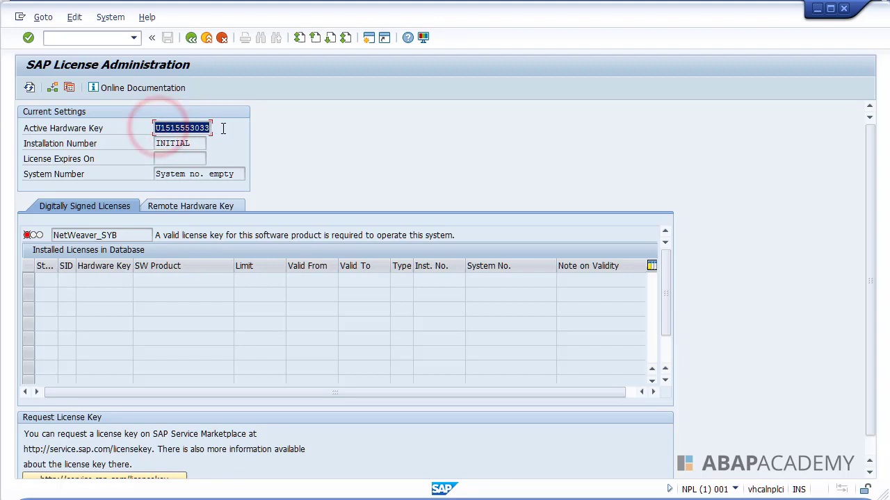
pyautogui.hotkey('ctrl', 'c')
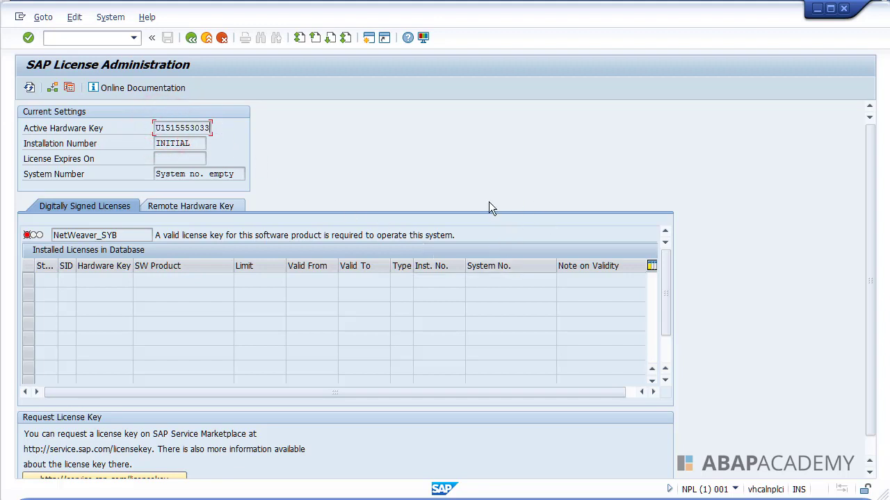
# - Paste the copied hardware key into the minisap Hardware Key field
pyautogui.hotkey('alt', 'Tab')
pyautogui.click(283, 335)
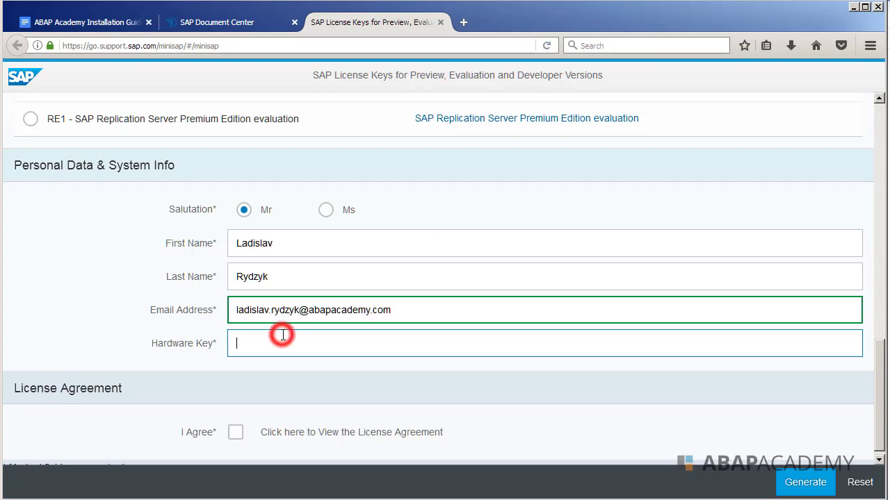
pyautogui.hotkey('ctrl', 'v')
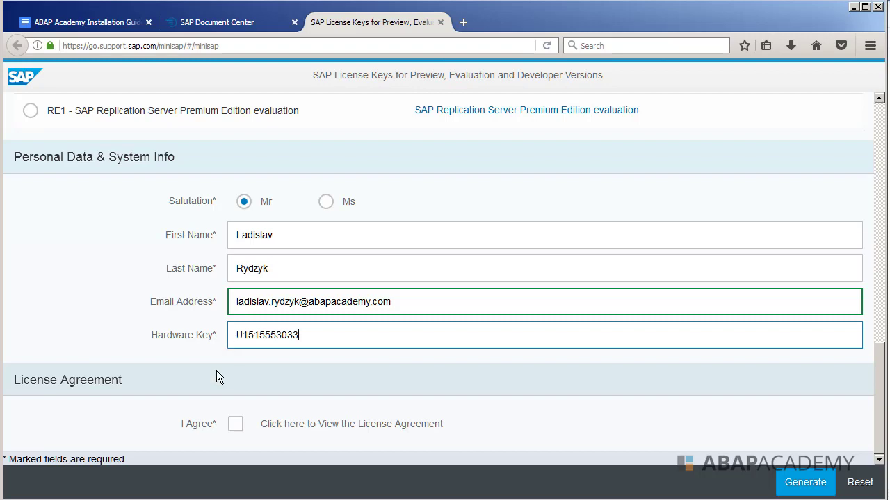
pyautogui.moveTo(30, 381); pyautogui.dragTo(94, 381)
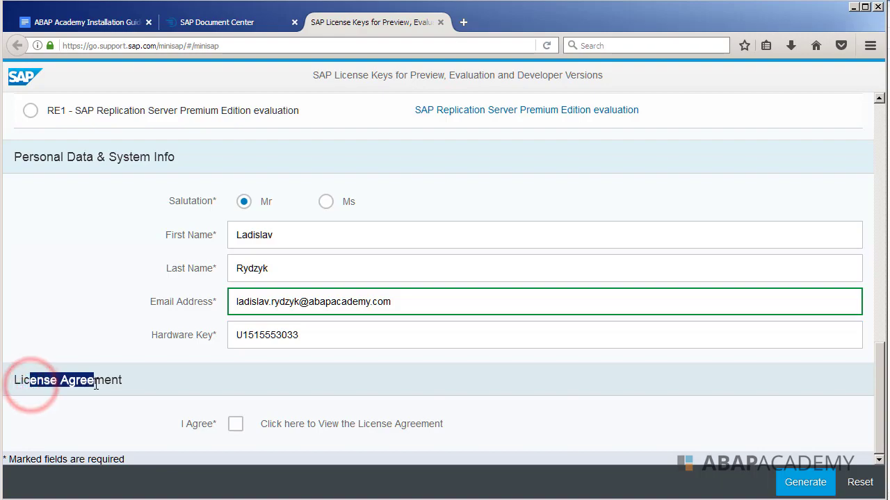
# - Accept the developer license agreement and generate the NPL license key
pyautogui.click(234, 426)
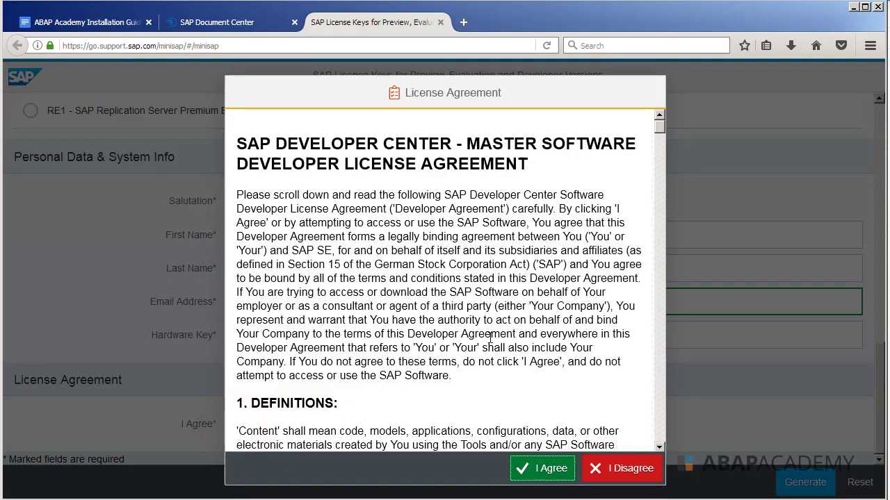
pyautogui.scroll(-10, 515, 307)
pyautogui.scroll(-8, 577, 219)
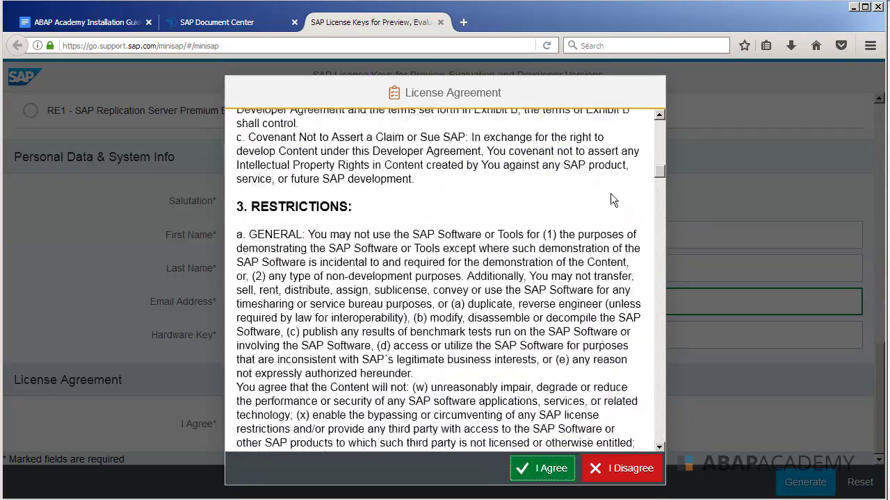
pyautogui.click(660, 174)
pyautogui.moveTo(660, 174); pyautogui.dragTo(656, 440)
pyautogui.click(542, 468)
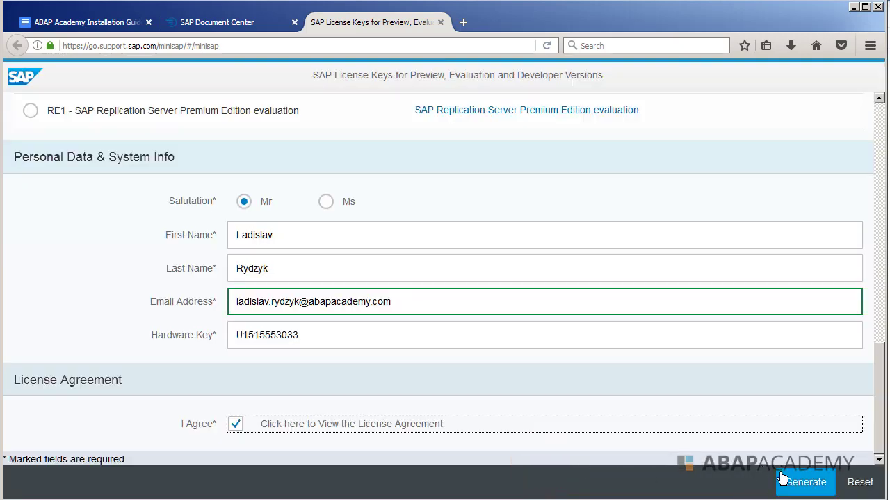
pyautogui.click(819, 482)
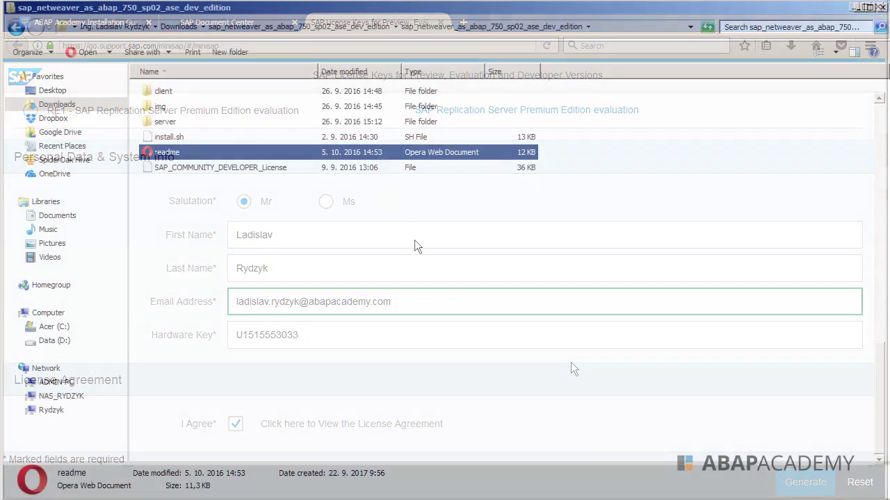
# - Go up to the download folder and sort by Date modified so the NPL file is first
pyautogui.click(364, 223)
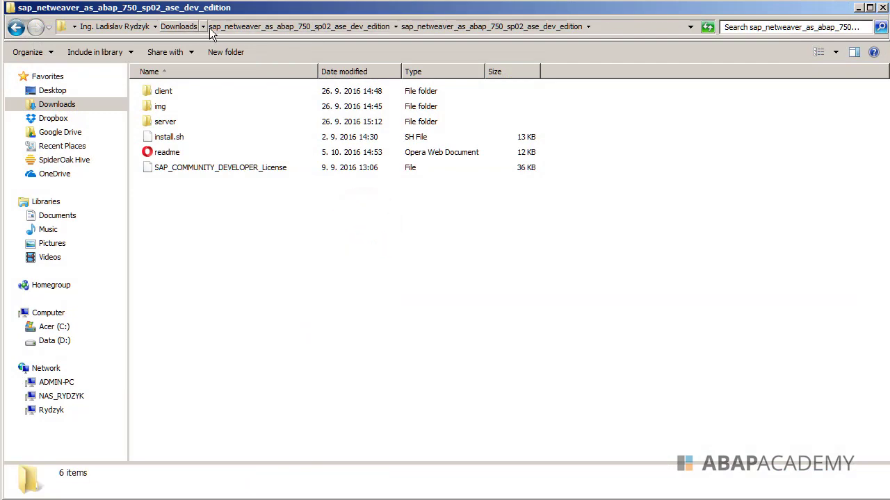
pyautogui.click(236, 27)
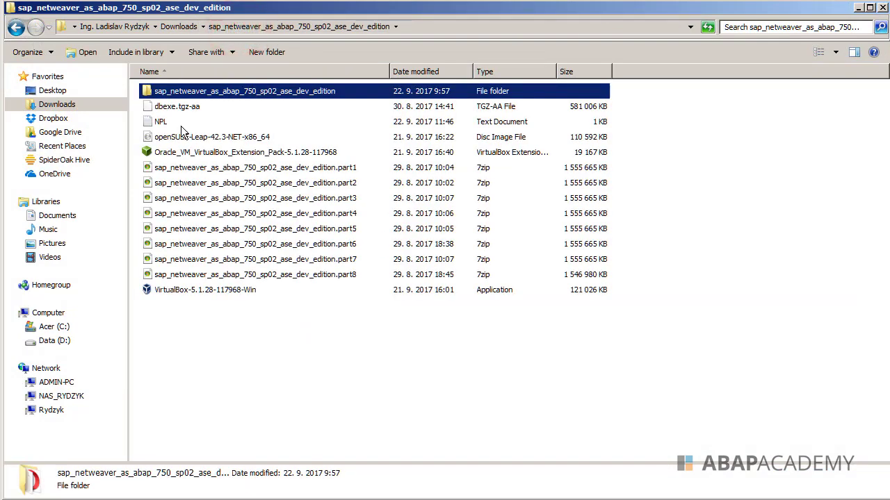
pyautogui.click(181, 122)
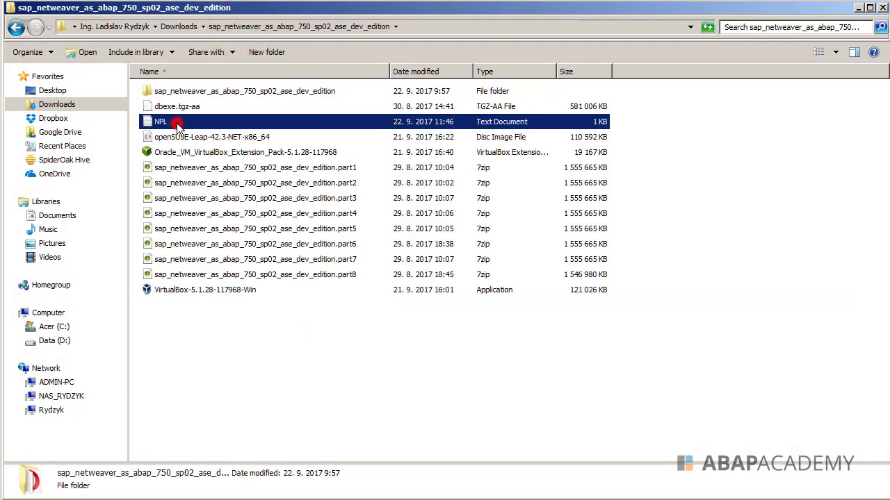
pyautogui.click(420, 69)
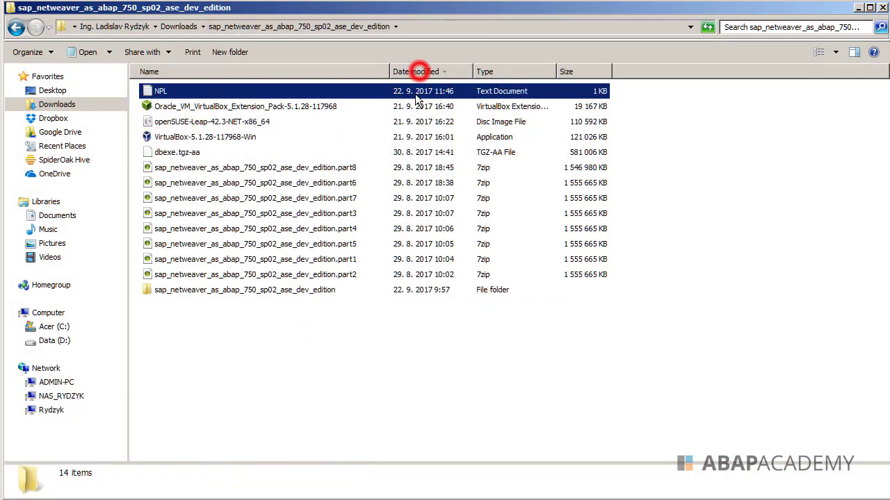
pyautogui.doubleClick(162, 91)
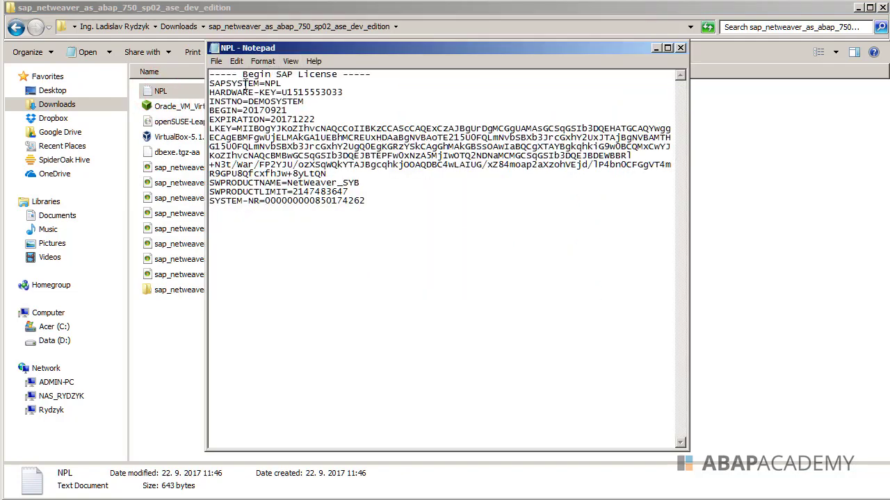
pyautogui.moveTo(248, 91)
pyautogui.mouseDown()
pyautogui.moveTo(309, 84)
pyautogui.moveTo(285, 93)
pyautogui.moveTo(324, 97)
pyautogui.mouseUp()
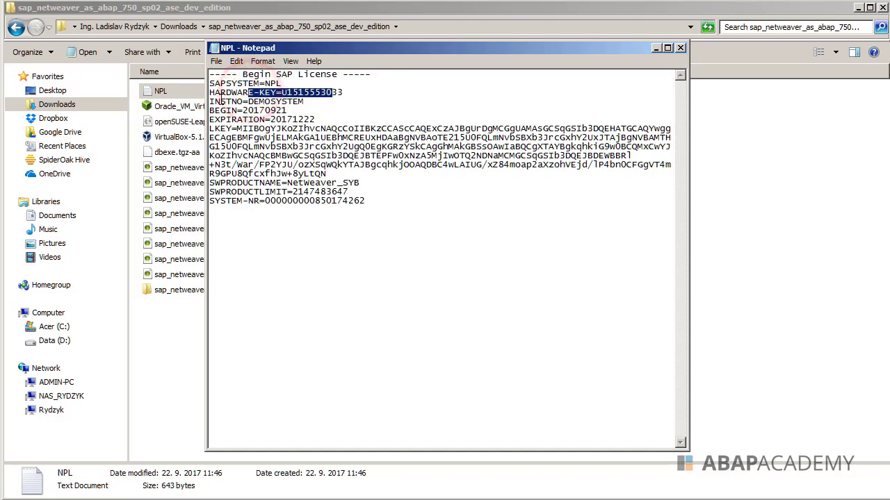
pyautogui.moveTo(220, 102)
pyautogui.mouseDown()
pyautogui.moveTo(278, 101)
pyautogui.moveTo(299, 114)
pyautogui.moveTo(226, 110)
pyautogui.moveTo(315, 121)
pyautogui.mouseUp()
pyautogui.click(290, 111)
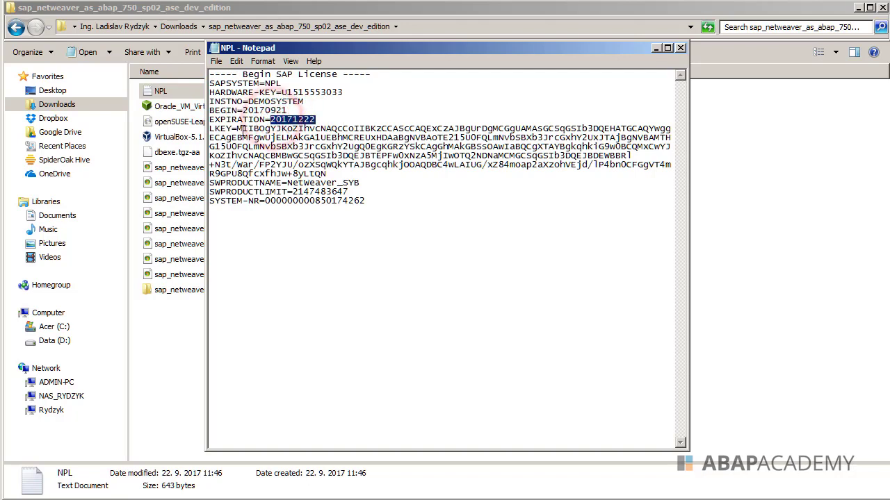
pyautogui.moveTo(242, 128); pyautogui.dragTo(367, 200)
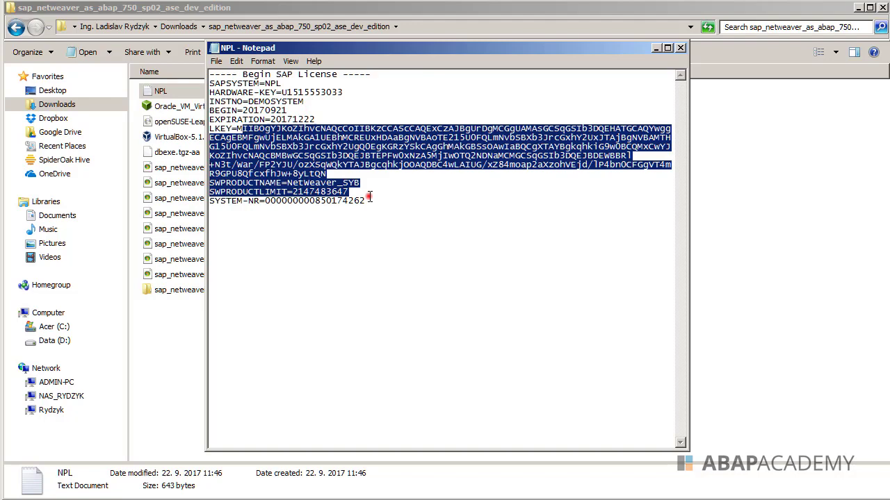
pyautogui.click(369, 200)
pyautogui.click(681, 47)
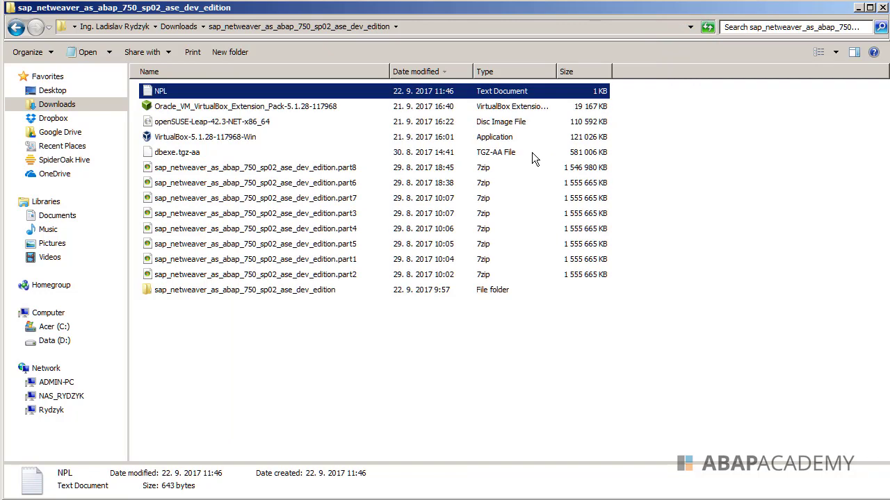
# - Choose Edit > Install License and pick the NPL file from the sap_netweaver folder
pyautogui.click(401, 217)
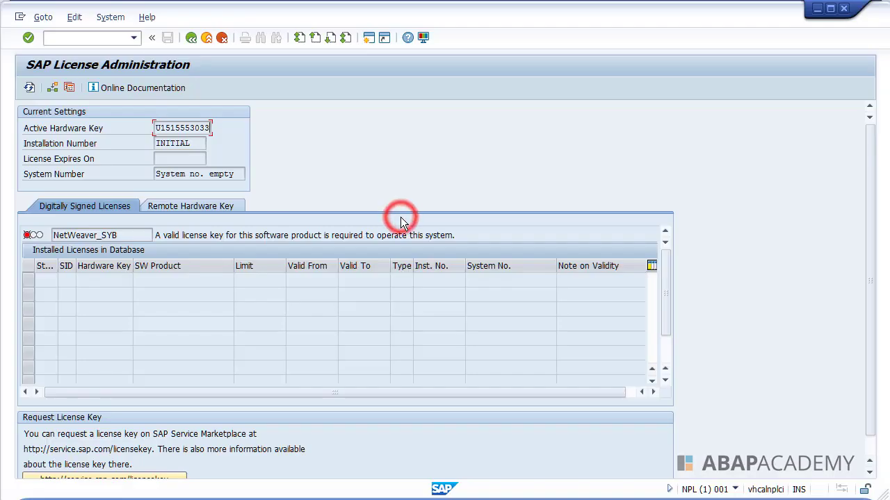
pyautogui.click(75, 19)
pyautogui.click(95, 34)
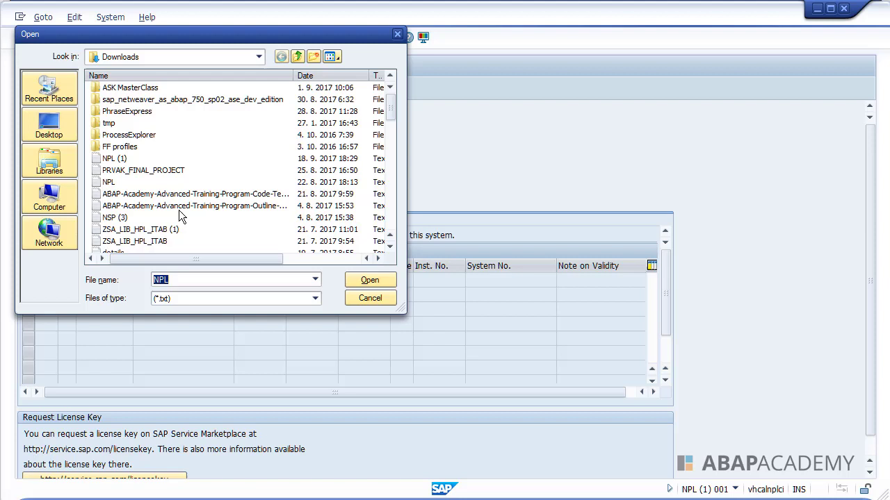
pyautogui.click(143, 100)
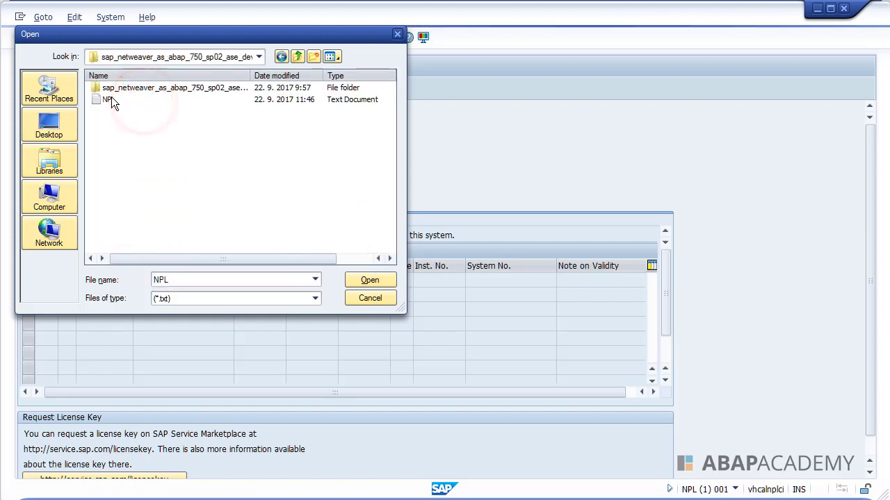
pyautogui.click(112, 100)
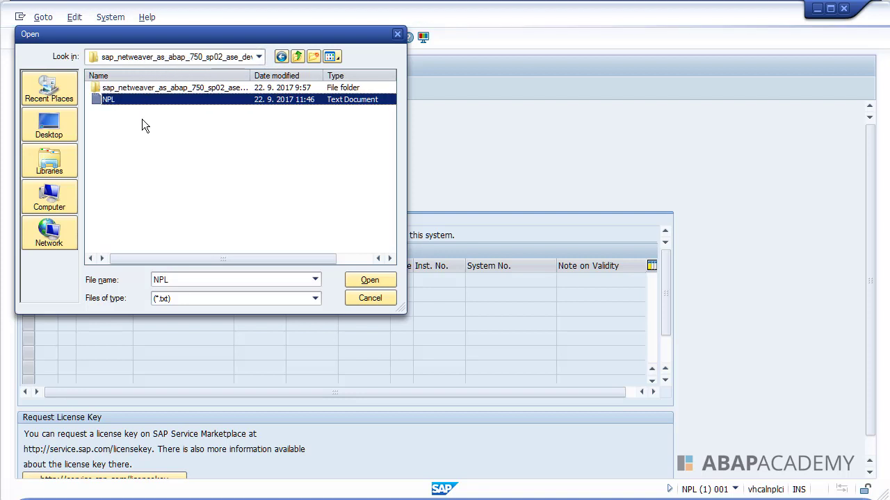
pyautogui.doubleClick(105, 99)
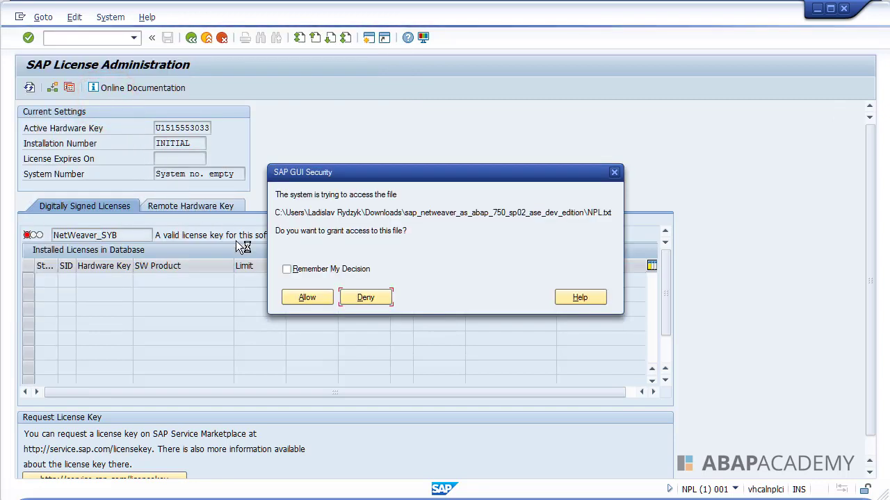
# - Allow SAP GUI access to the NPL license file with Remember My Decision ticked
pyautogui.moveTo(354, 171); pyautogui.dragTo(302, 138)
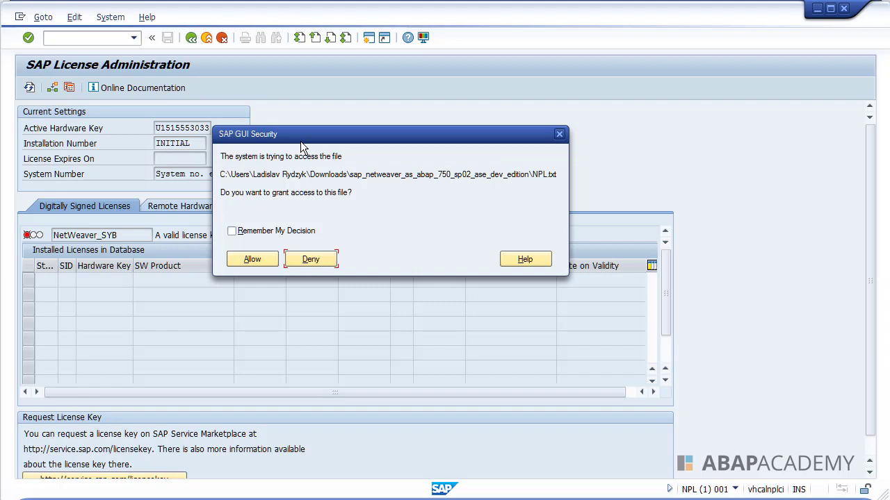
pyautogui.click(268, 232)
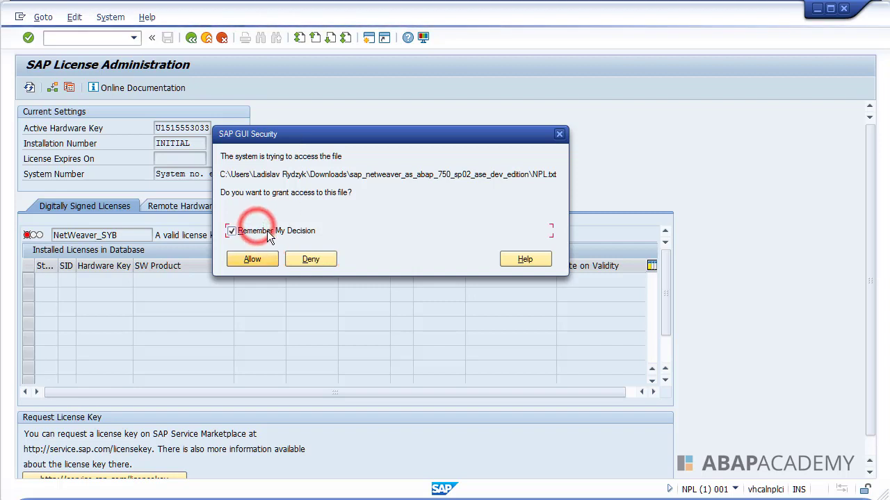
pyautogui.click(248, 258)
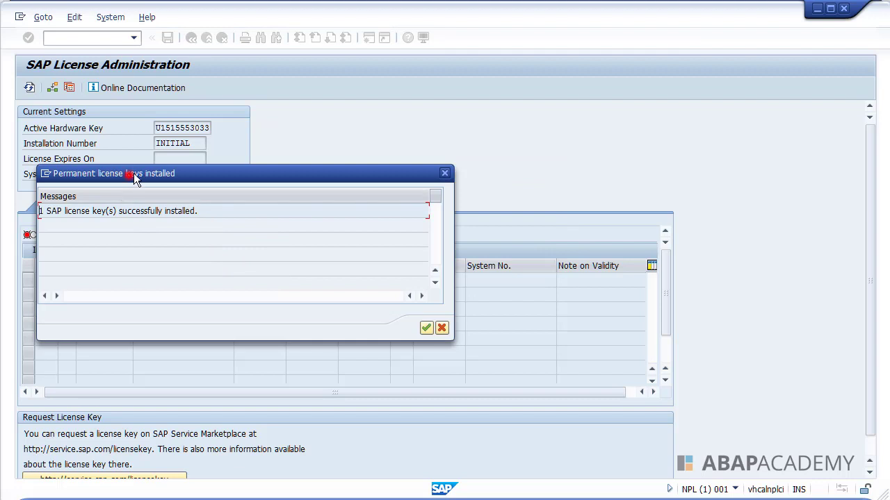
# - Dismiss the Permanent license keys installed message to reveal the valid NetWeaver_SYB license
pyautogui.moveTo(135, 178); pyautogui.dragTo(258, 176)
pyautogui.moveTo(180, 208); pyautogui.dragTo(330, 215)
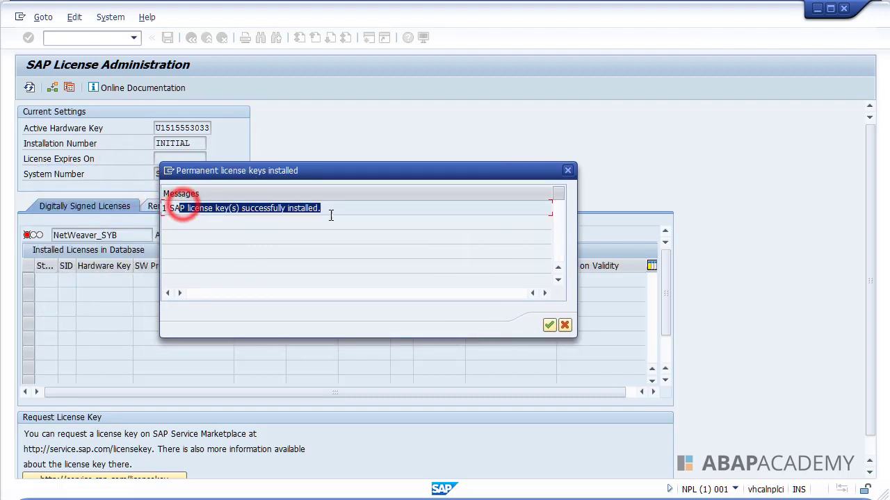
pyautogui.click(549, 325)
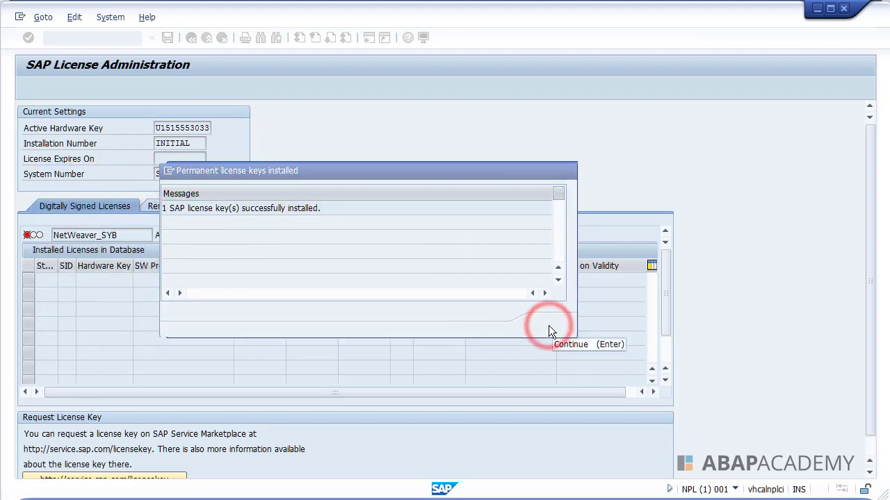